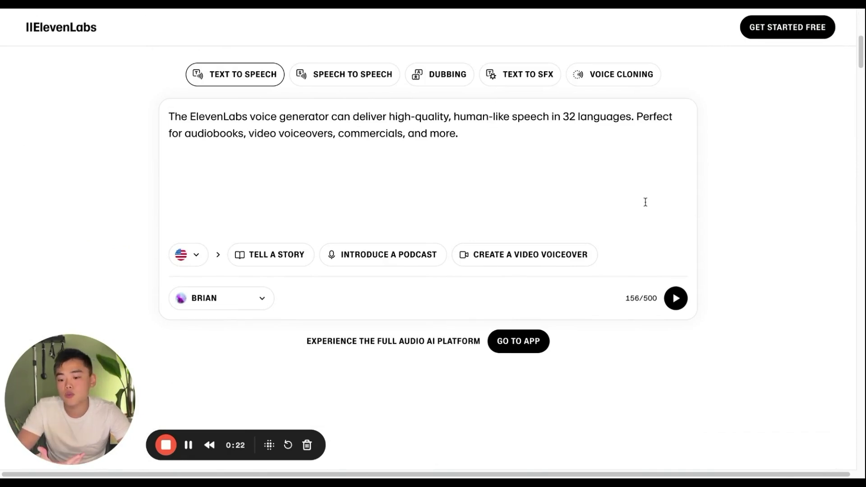
Browse the preset voices available in the ElevenLabs text-to-speech demo.
scroll(192, 321, down, 2)
click(201, 230)
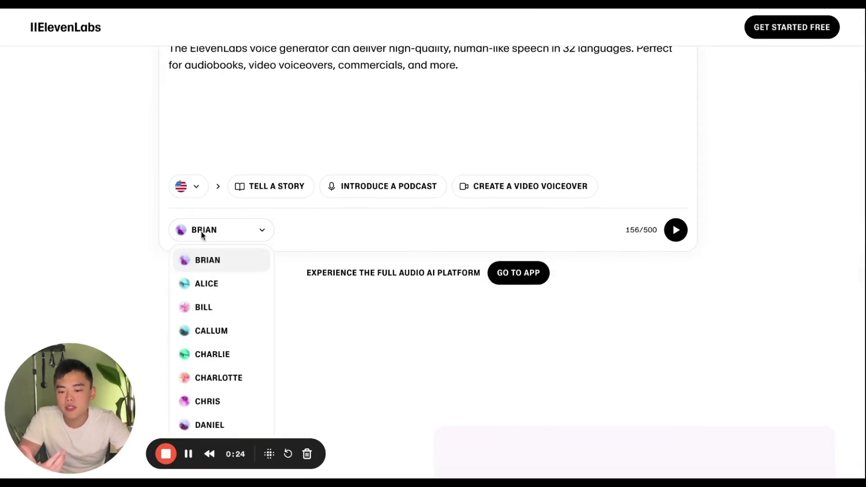
scroll(228, 316, down, 2)
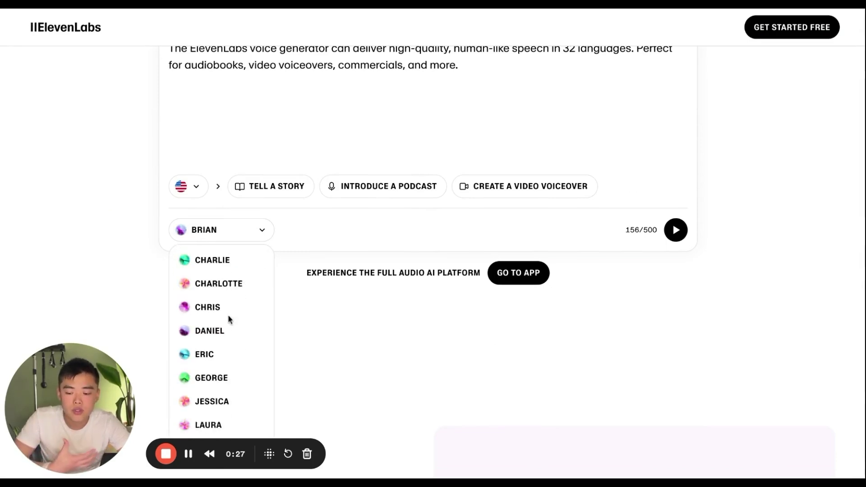
scroll(228, 314, down, 1)
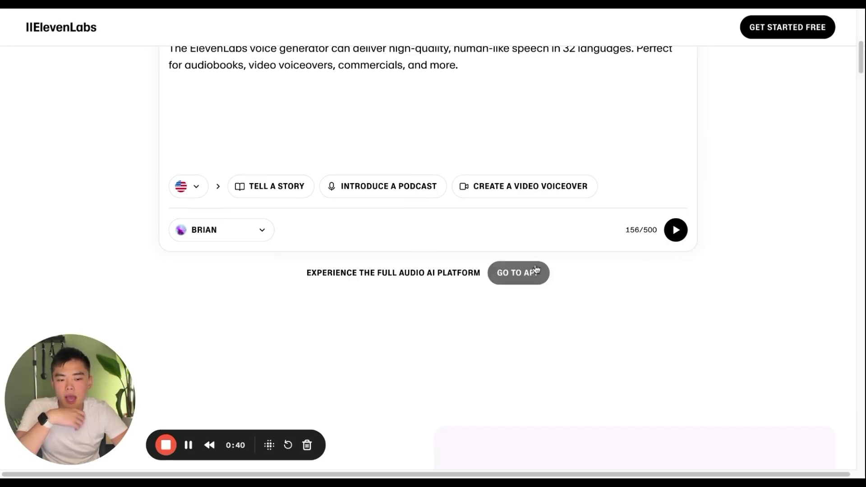
Go to the full ElevenLabs app and start adding a new voice with Instant Voice Clone.
click(536, 279)
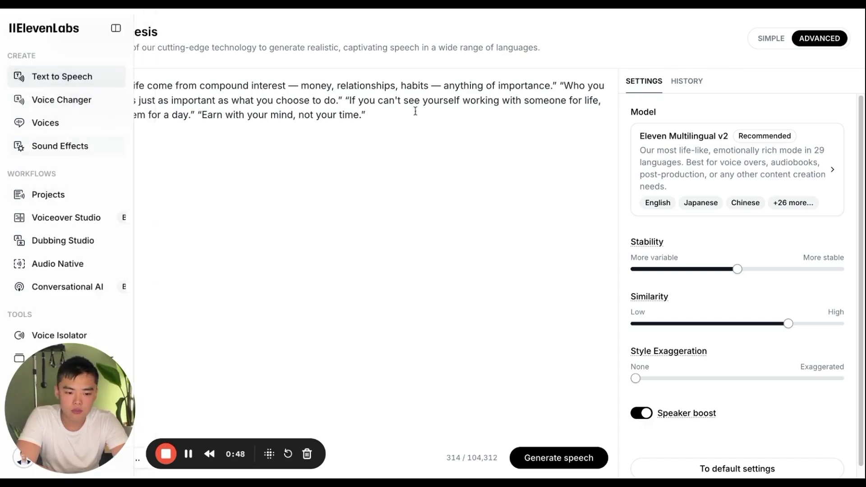
click(89, 125)
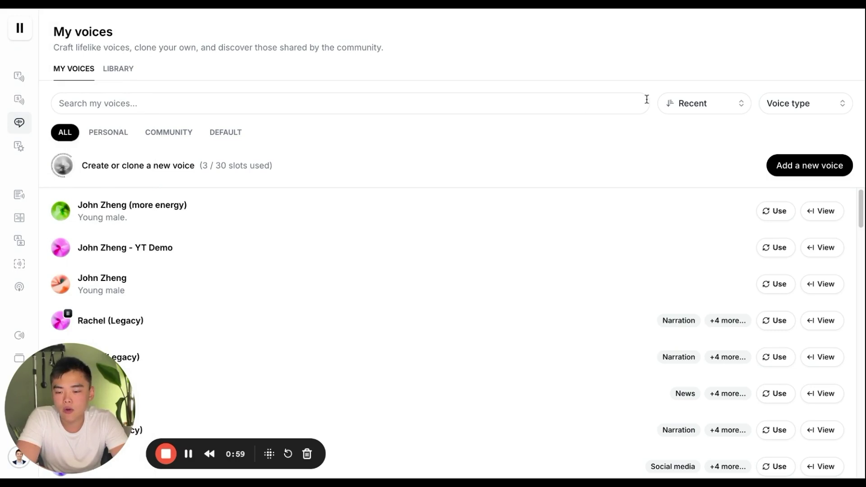
click(776, 168)
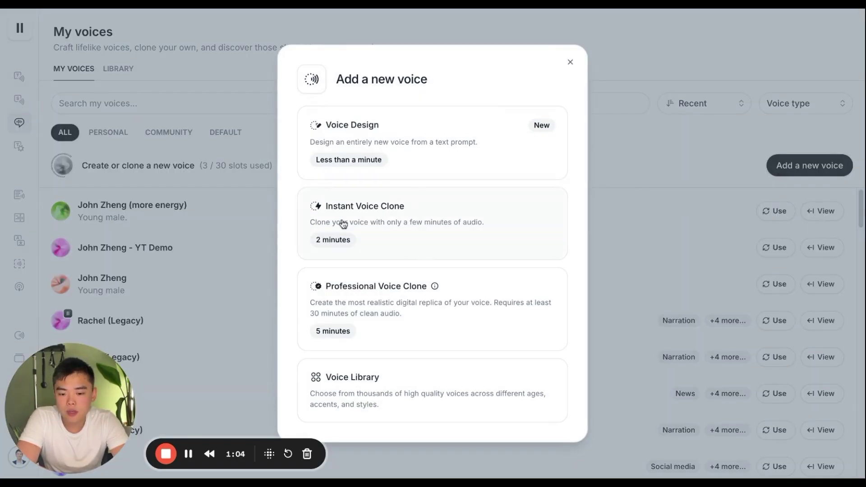
click(421, 224)
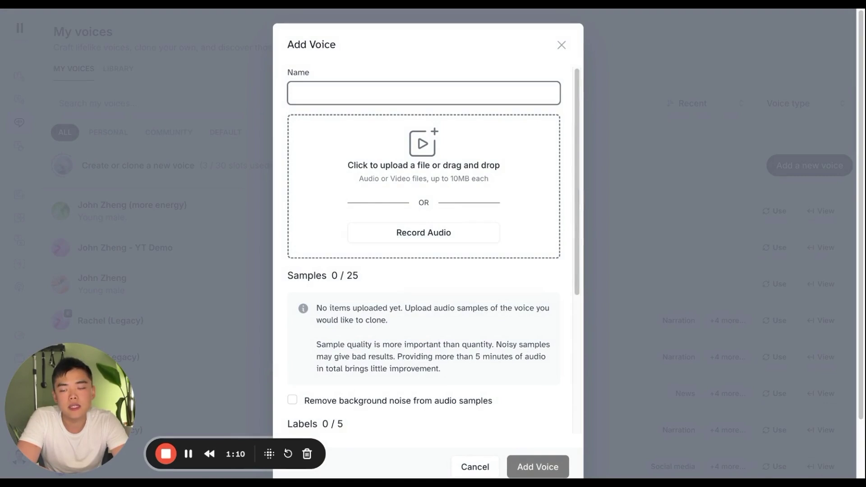
click(383, 244)
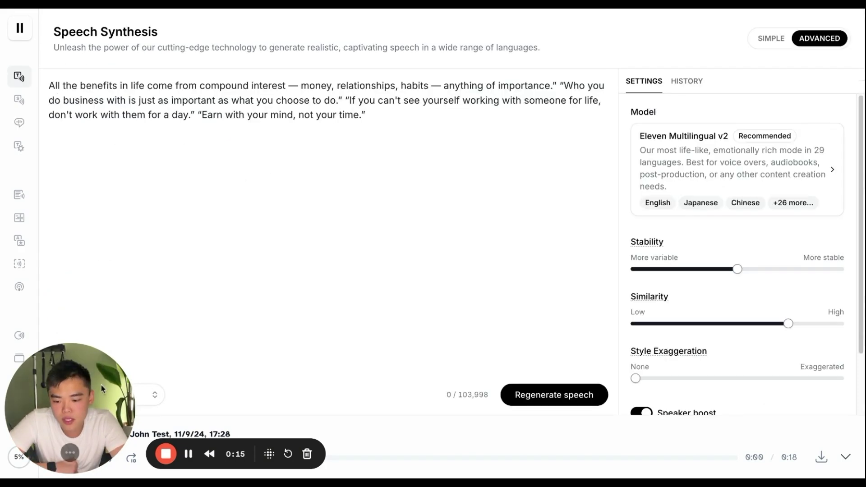
Put the cursor in the speech synthesis text and show the history of generated clips.
key(ctrl+a)
click(469, 152)
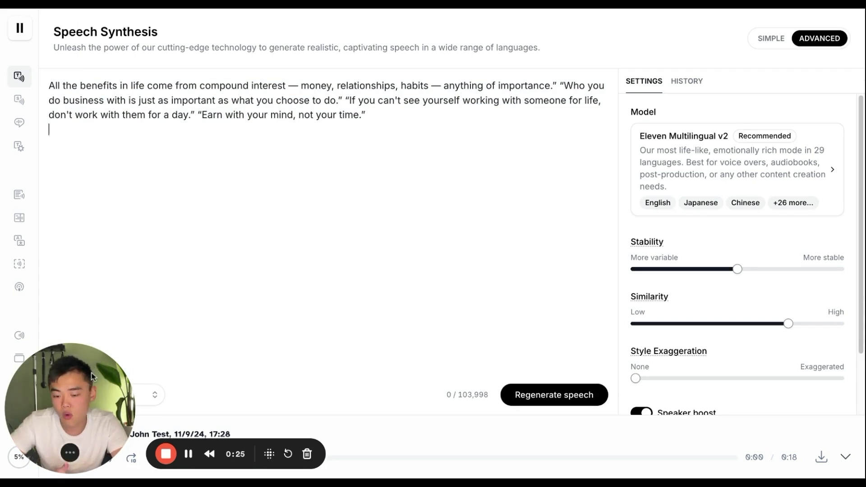
click(686, 82)
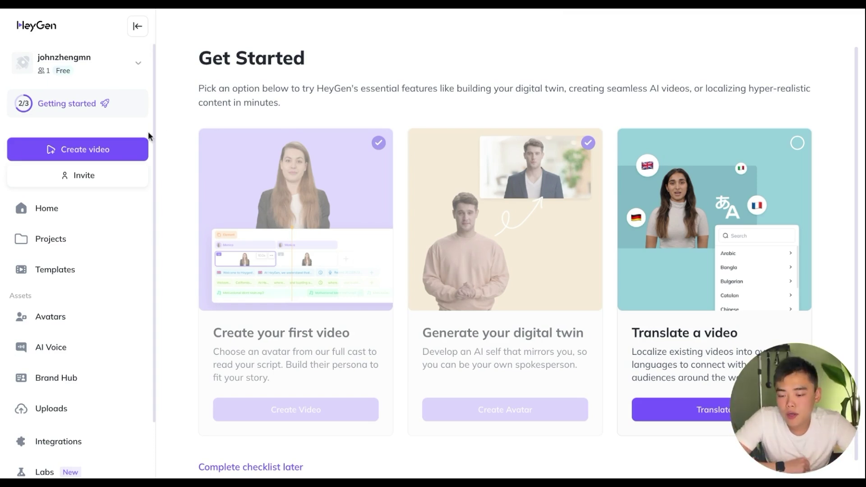
Switch to HeyGen and open the looks of the existing custom video avatar.
click(90, 311)
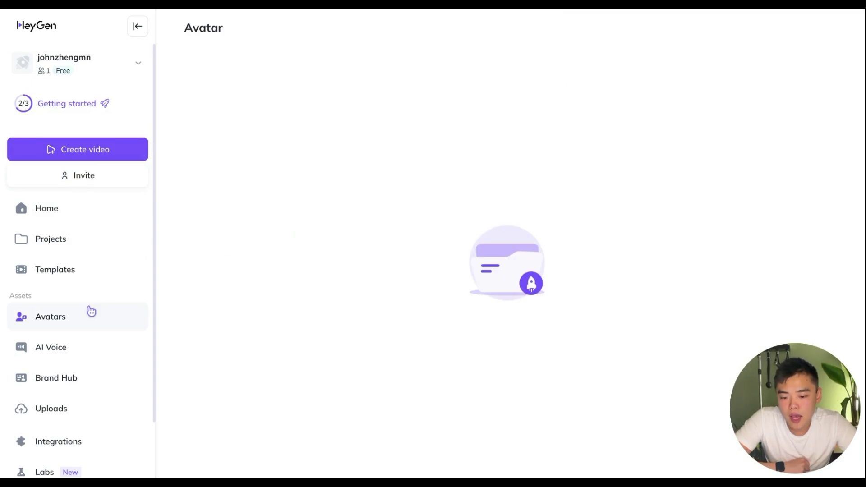
click(422, 215)
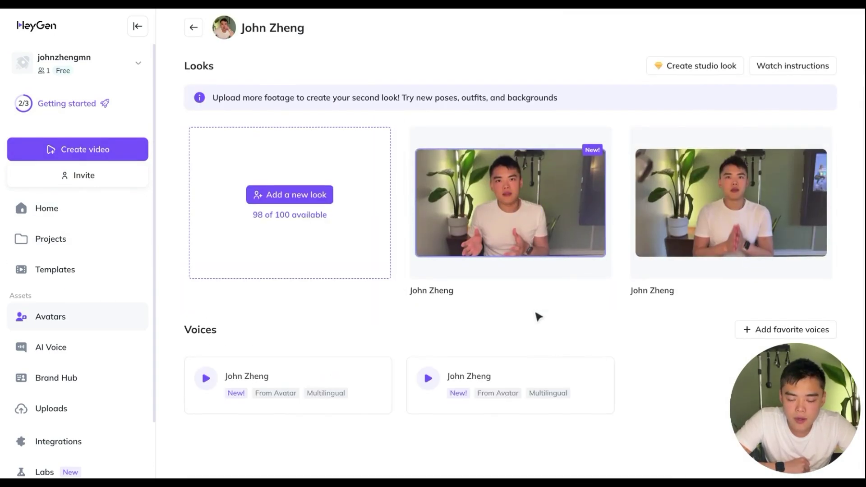
Examine the webcam recording options for adding a new look, and return to the avatar's looks.
click(311, 199)
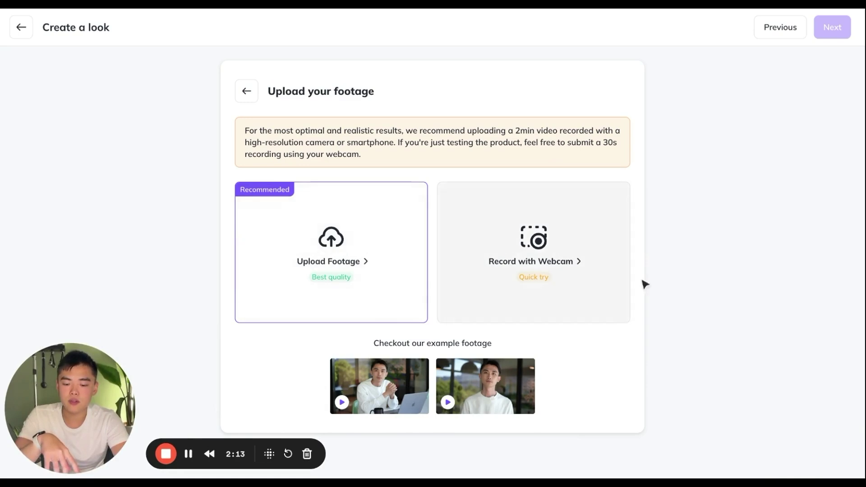
click(613, 272)
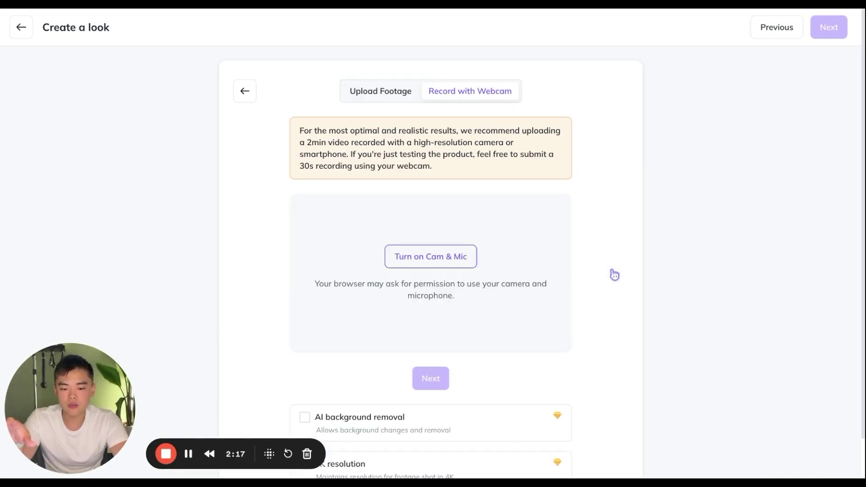
scroll(613, 272, down, 1)
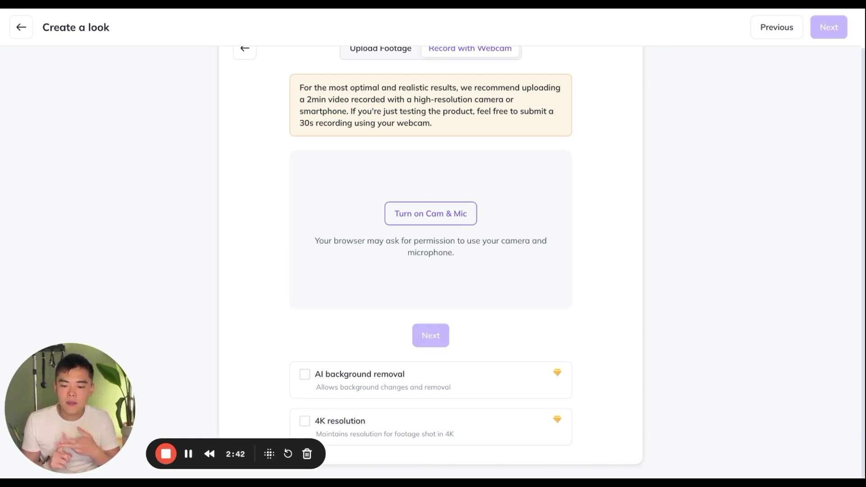
scroll(388, 126, up, 1)
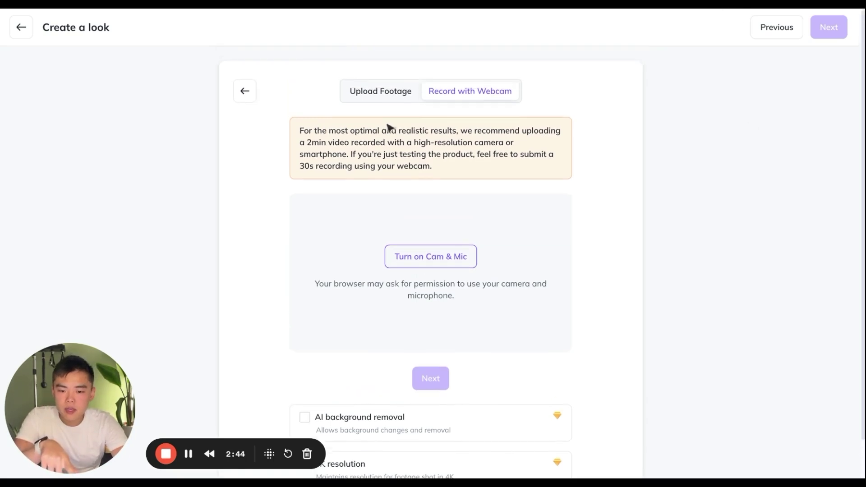
click(242, 92)
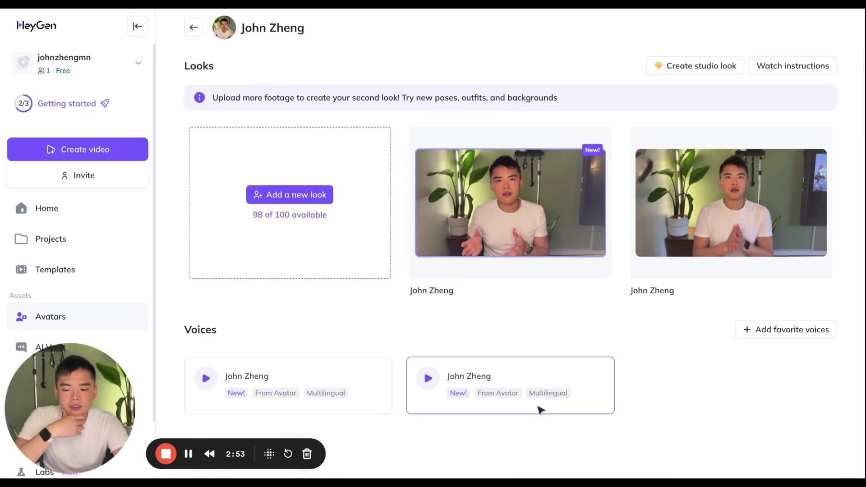
Preview the video of the avatar's second look with the sound muted, and close it.
click(759, 228)
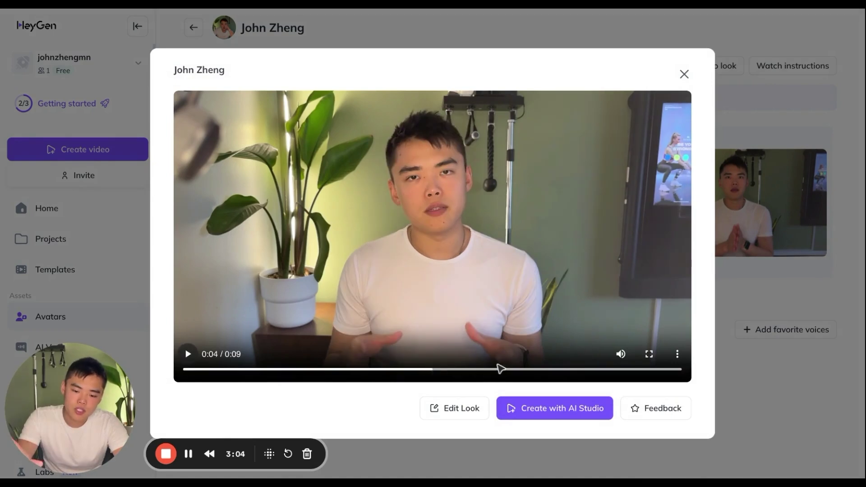
click(621, 354)
click(415, 265)
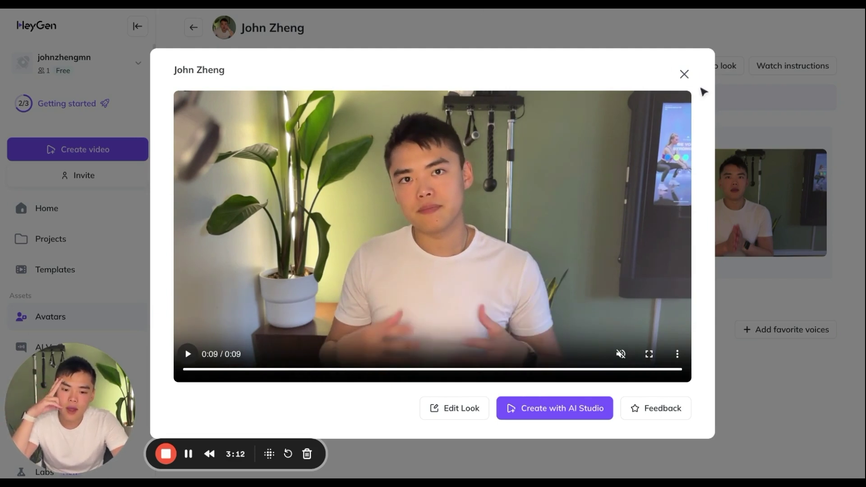
click(684, 74)
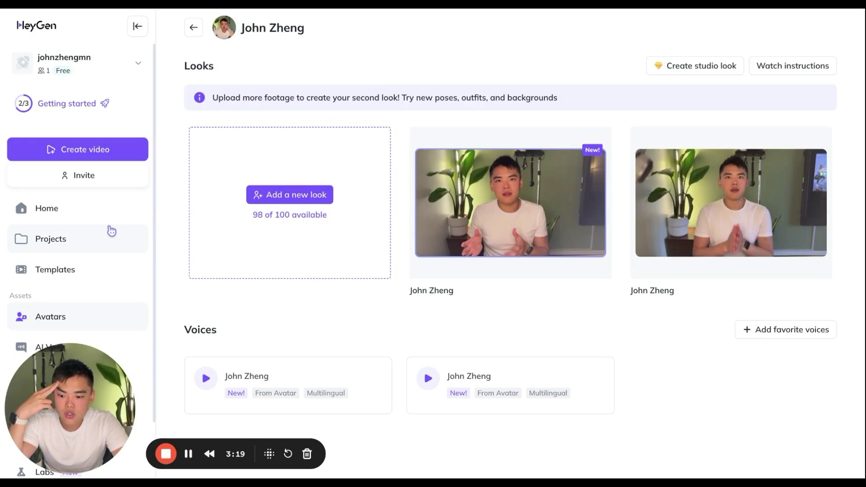
Create a landscape avatar video from scratch and place the custom avatar's second look in the scene.
click(86, 156)
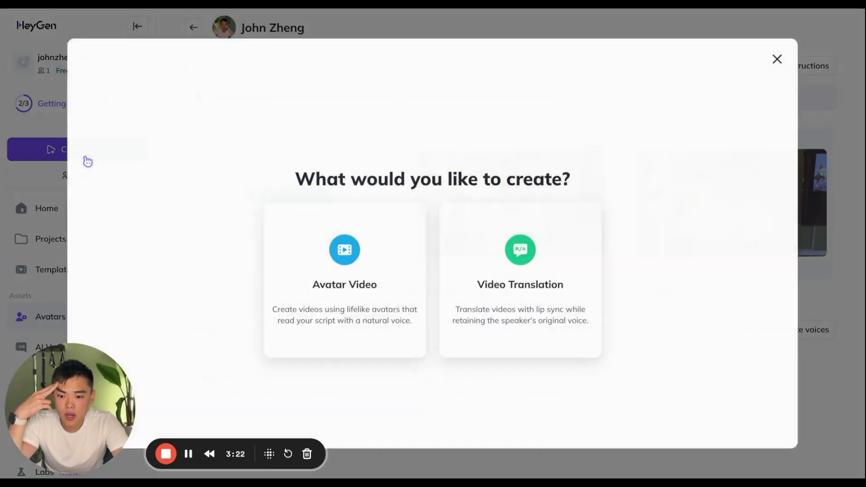
click(418, 294)
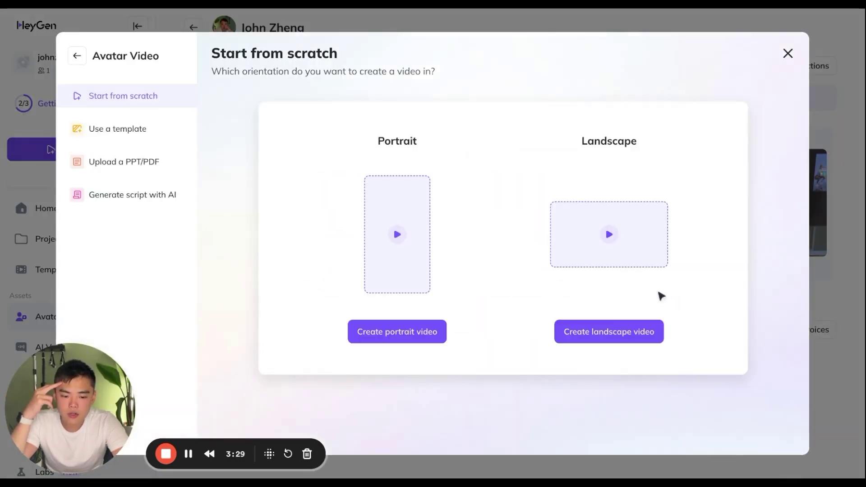
click(603, 334)
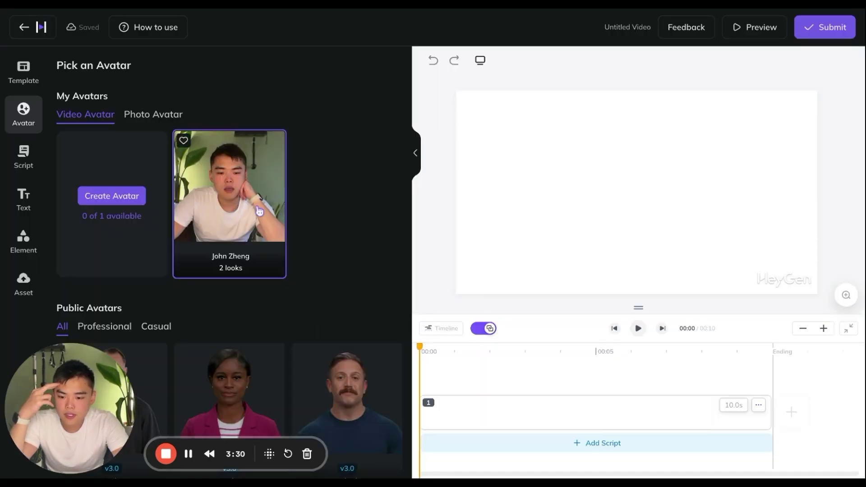
click(258, 210)
click(313, 211)
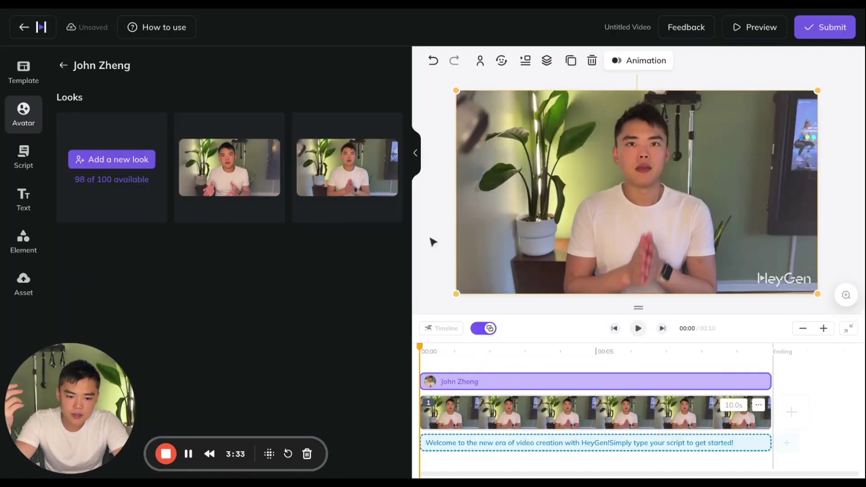
Set the script's locale to English - Default locale and open its voice selection.
click(27, 157)
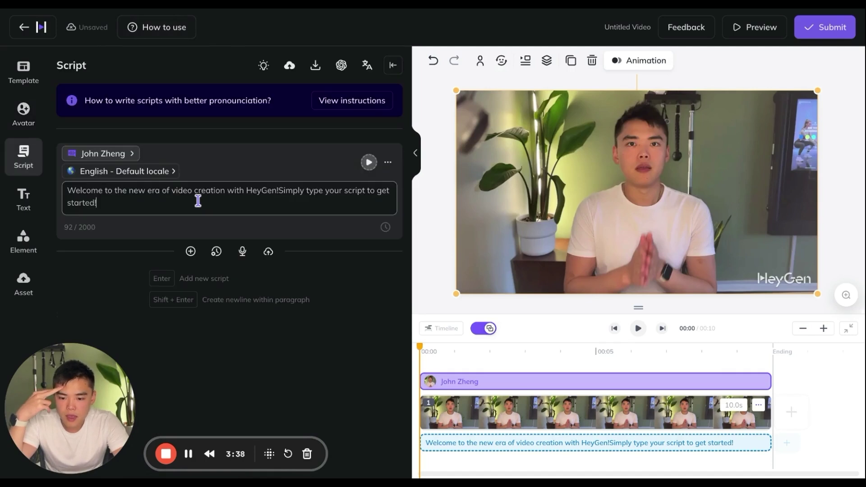
click(171, 173)
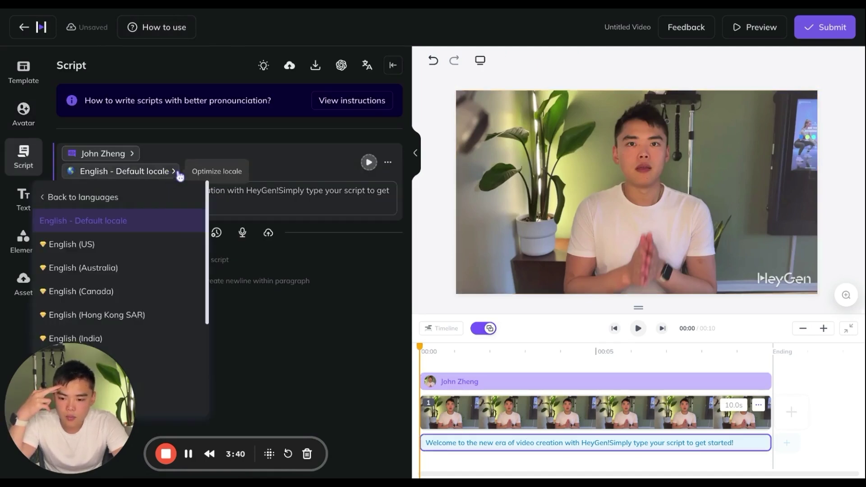
click(171, 224)
click(132, 153)
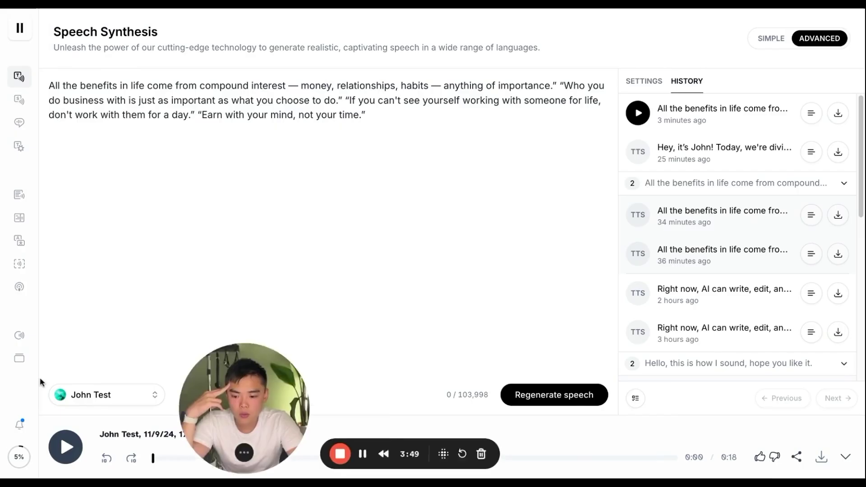
Switch to ElevenLabs, open the account's API keys and start creating a new key.
mouse_move(31, 451)
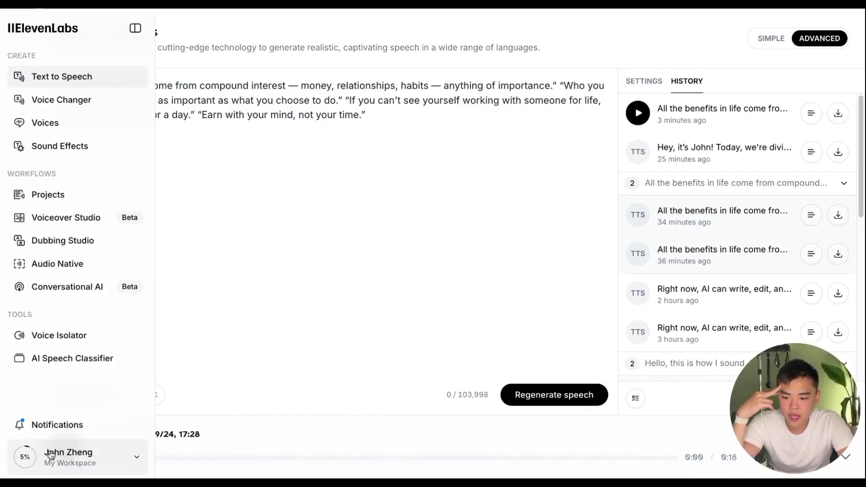
click(110, 456)
click(186, 308)
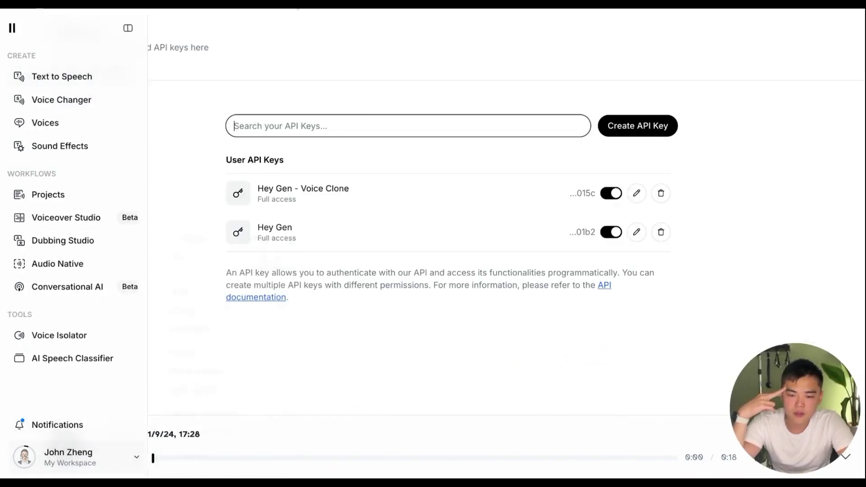
click(646, 126)
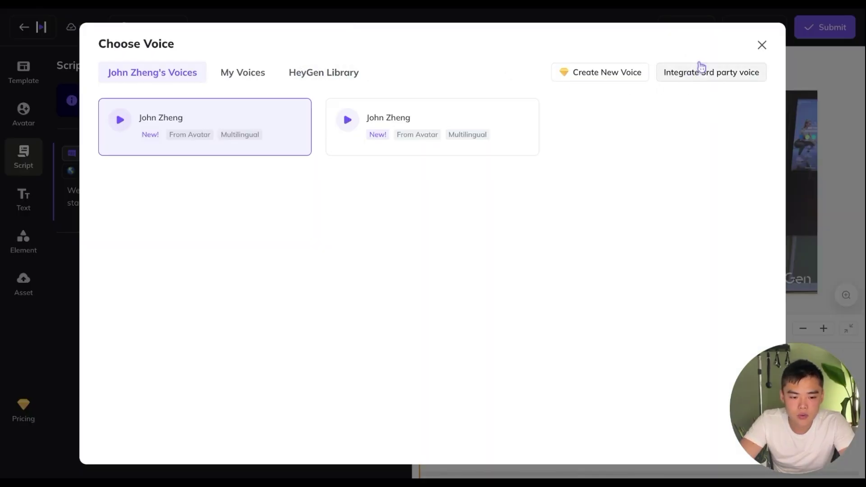
Open HeyGen's third-party voice import with ElevenLabs as the service provider, and leave without importing.
click(690, 85)
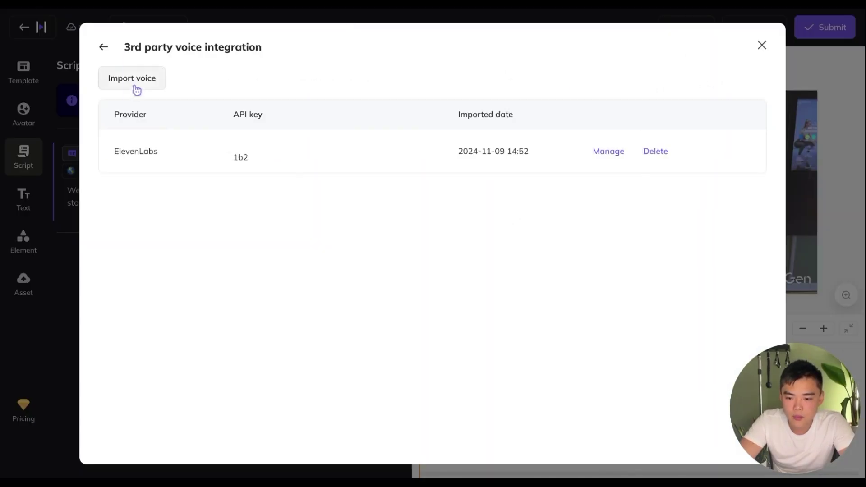
click(136, 86)
click(279, 198)
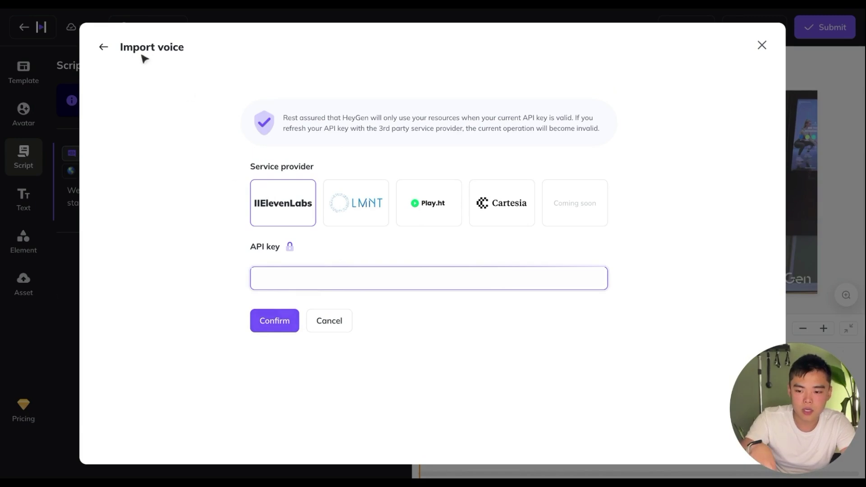
click(755, 42)
Assign the imported ElevenLabs "more energy" voice from My Voices to the script.
click(151, 157)
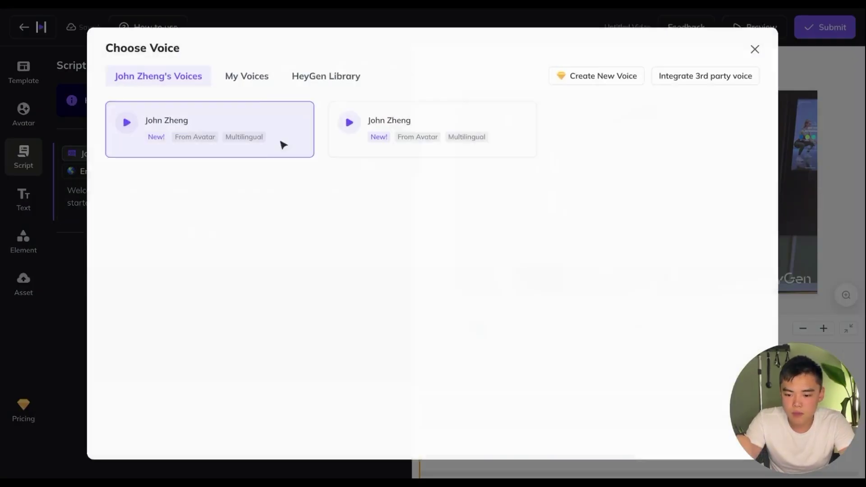
click(243, 72)
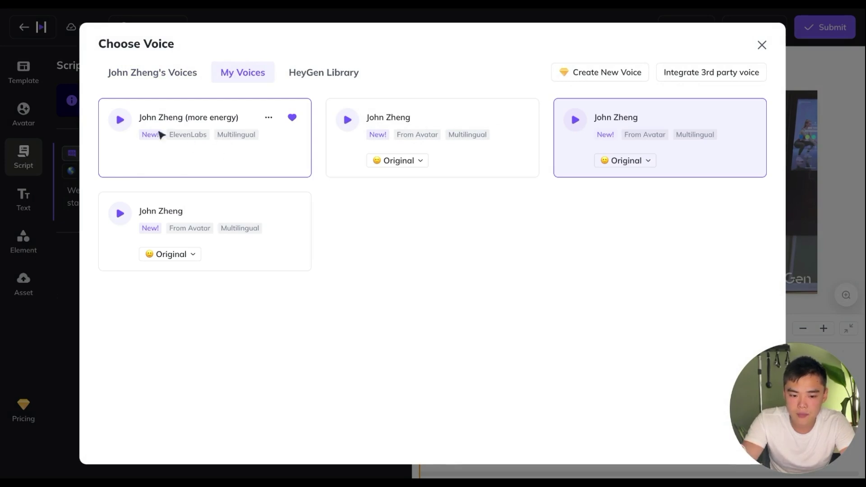
click(291, 170)
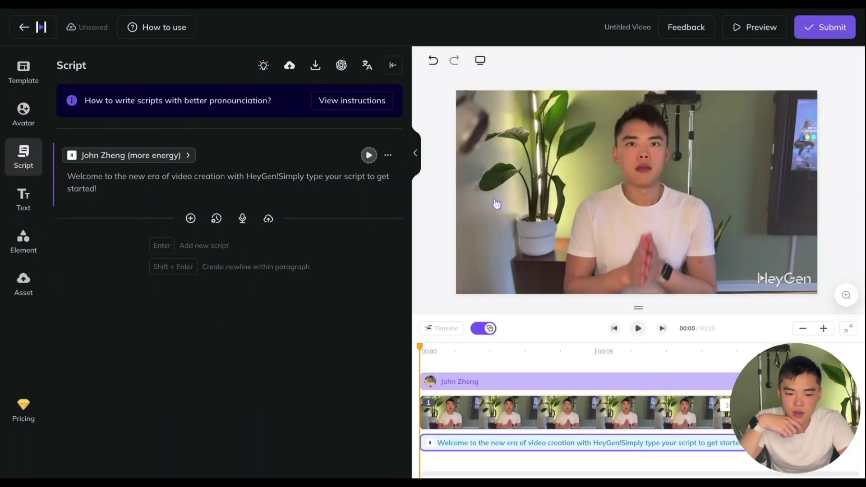
Submit the video for rendering as "Tutorial Video" in My Videos, at 30 fps, 720p resolution and MP4 format.
click(812, 28)
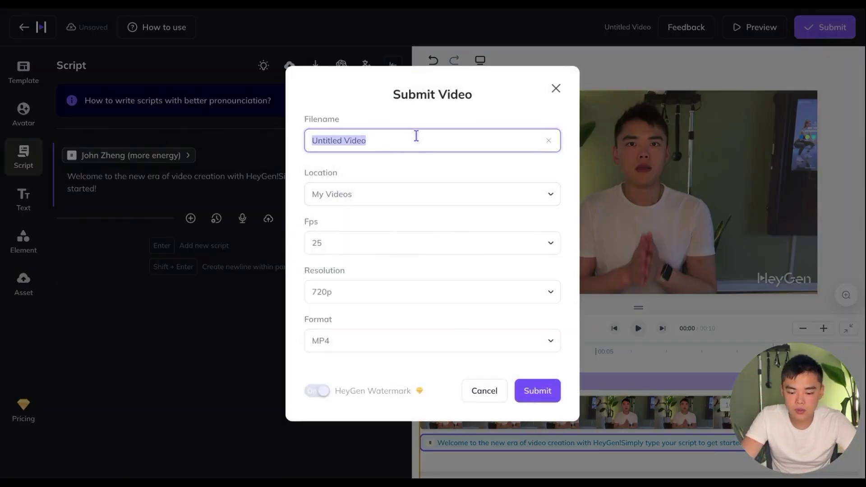
text(Tutorial)
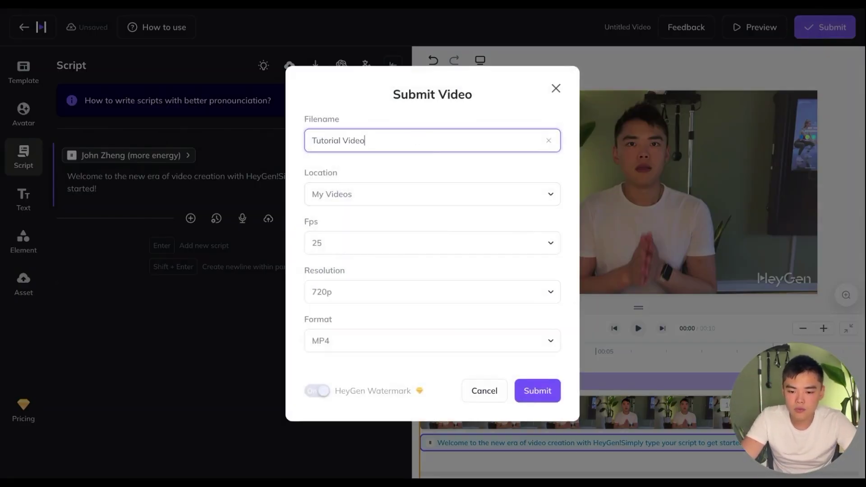
click(383, 242)
click(375, 302)
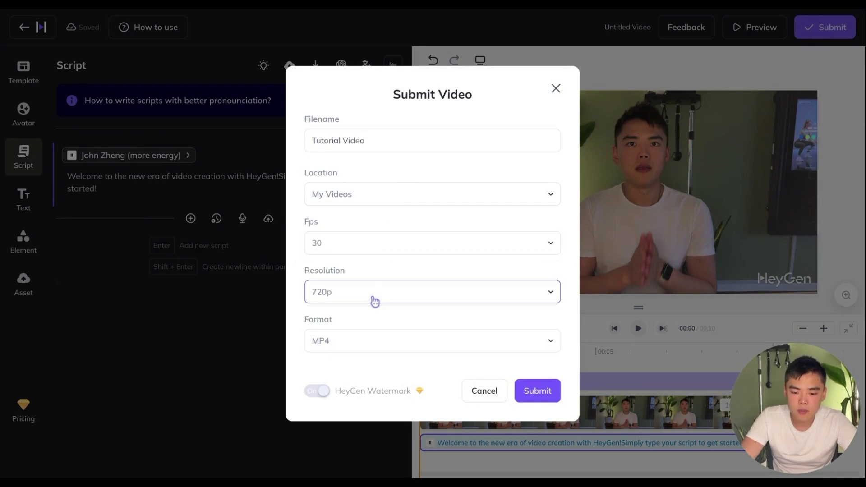
click(400, 249)
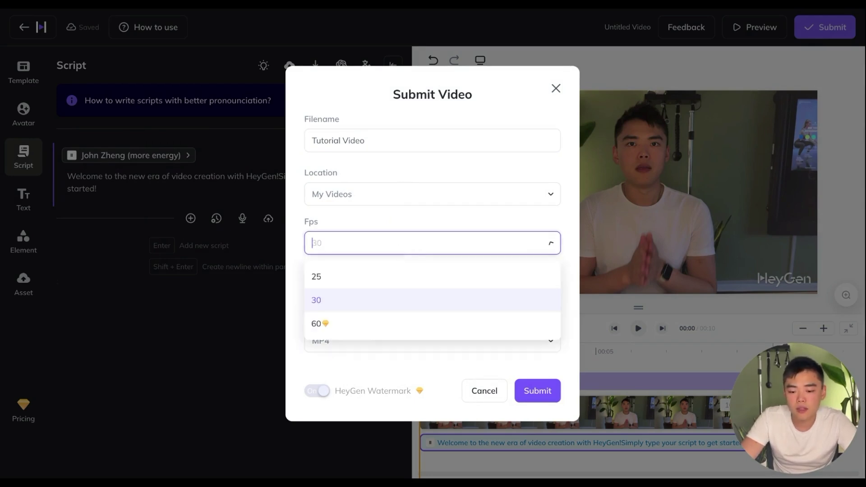
click(298, 259)
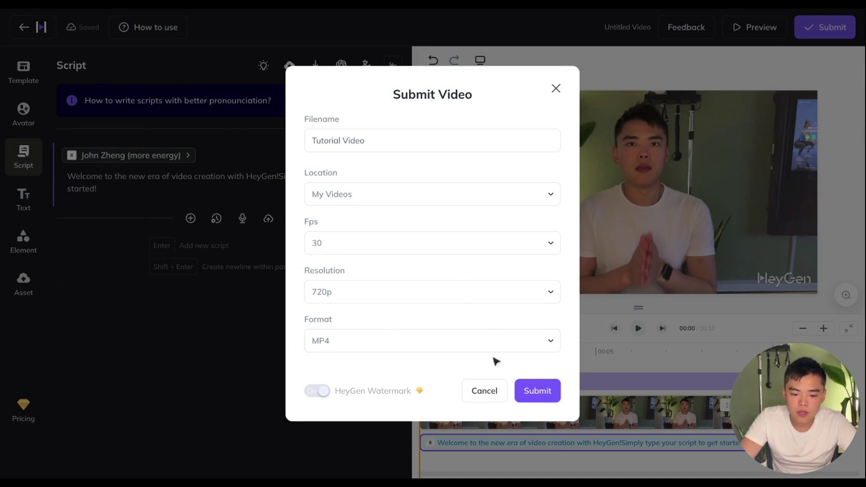
click(537, 392)
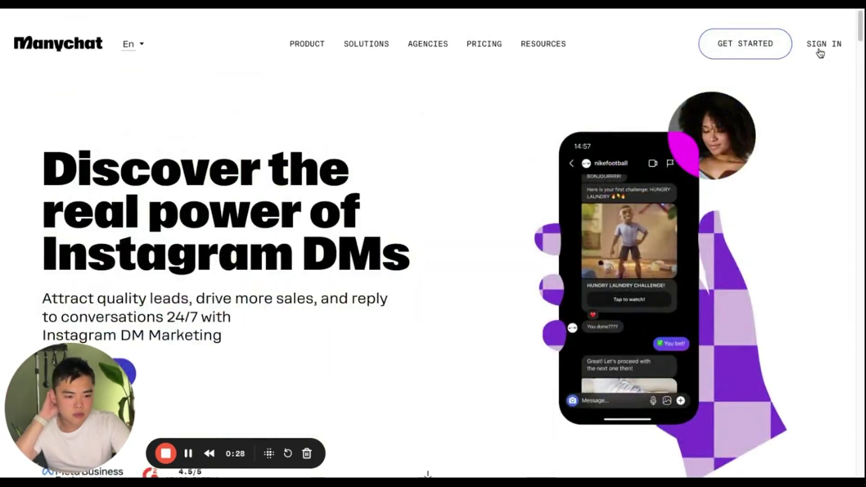
Switch to Manychat and sign in to the account, leaving the business description question unanswered.
click(820, 52)
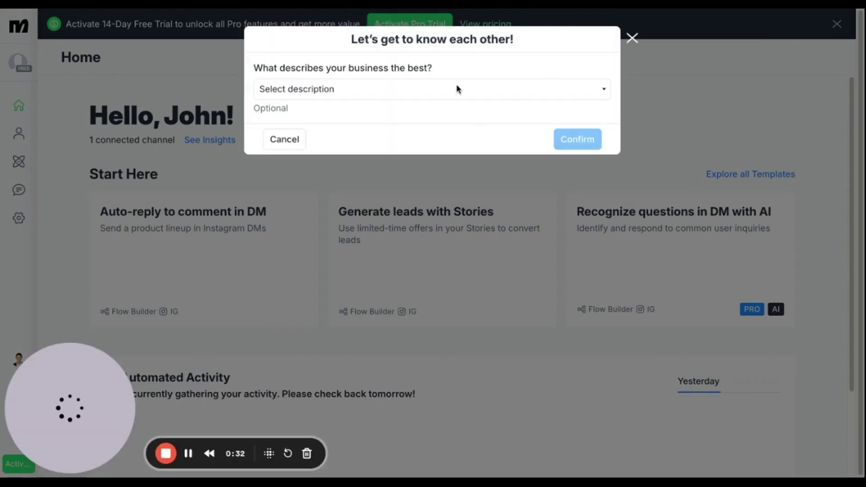
click(456, 86)
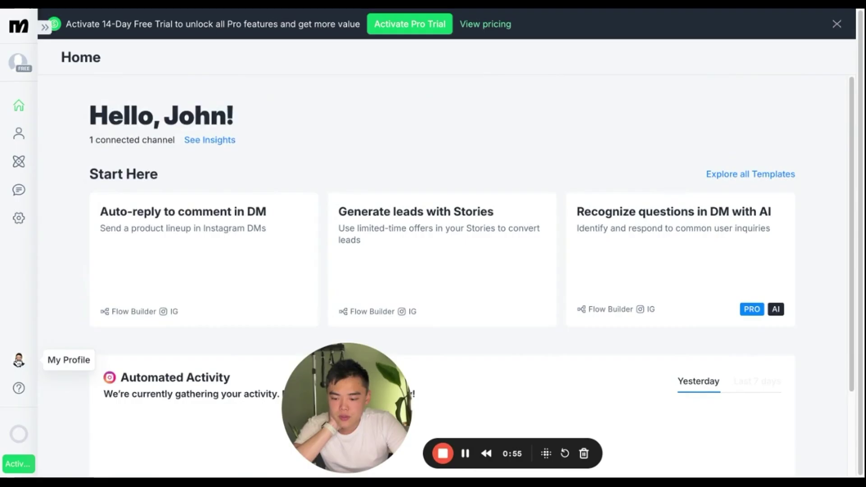
Check which sign-in options are connected to the Manychat profile, and close the overview.
click(19, 359)
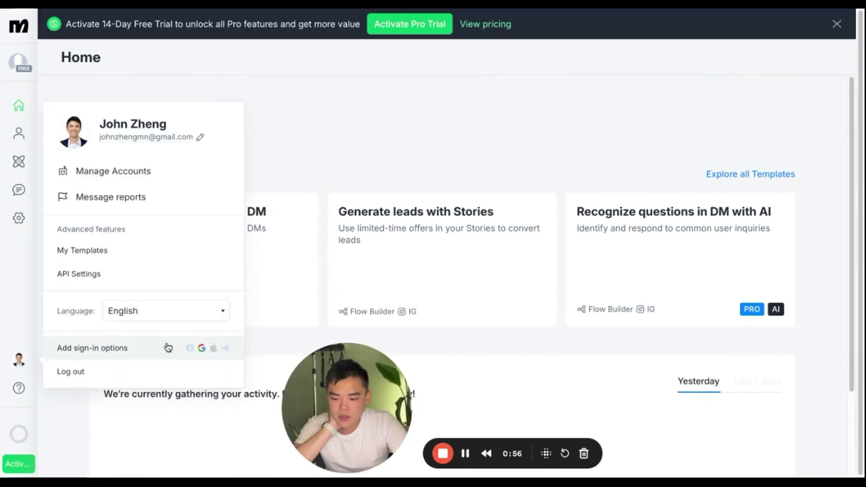
click(144, 349)
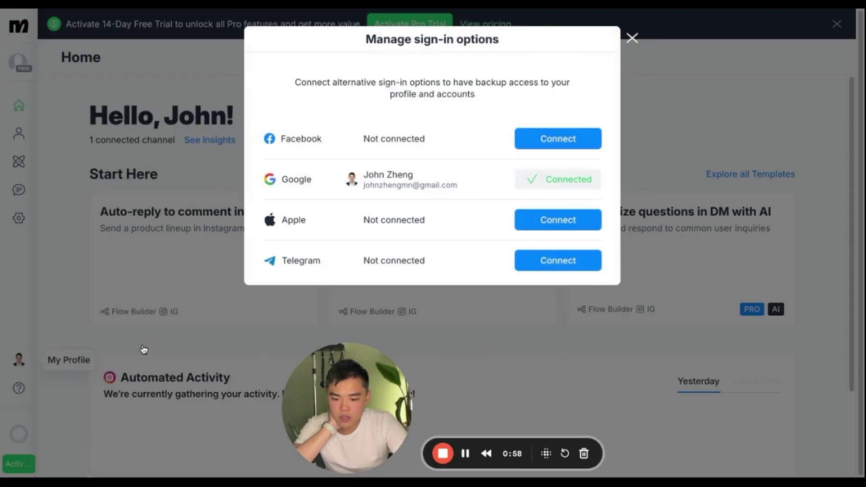
click(629, 67)
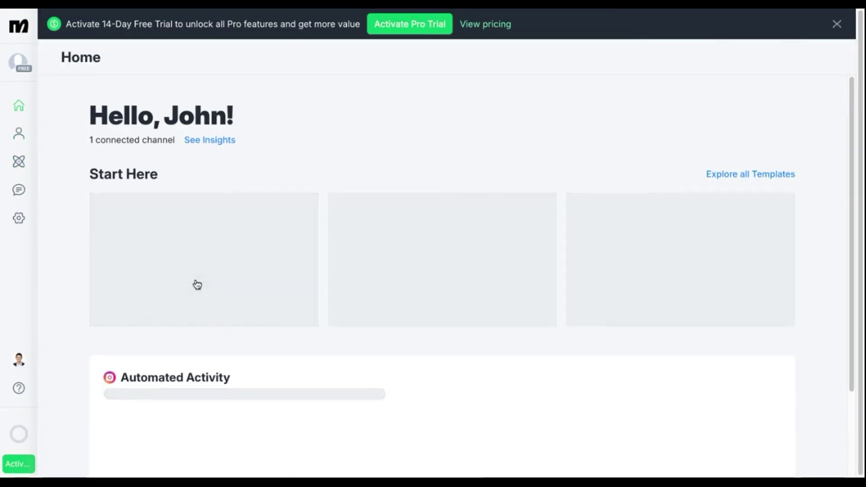
Open the "Auto-reply to comment in DM" template in the flow builder and review its trigger and message steps.
scroll(253, 278, down, 3)
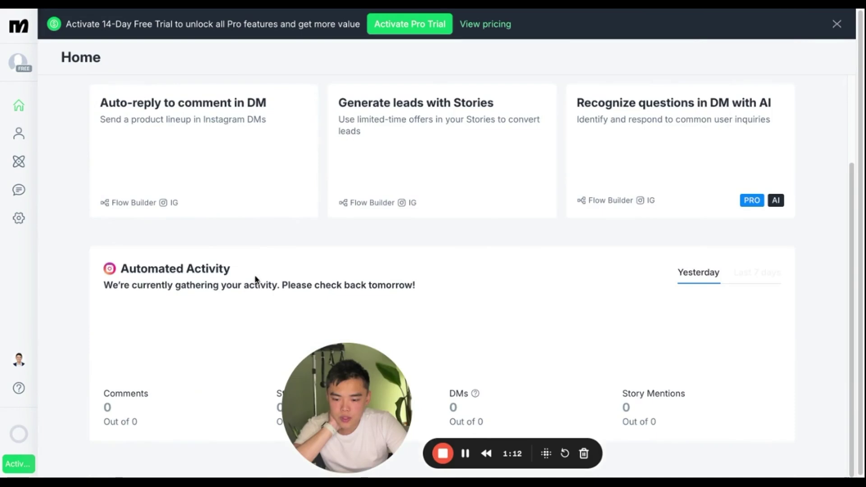
click(202, 156)
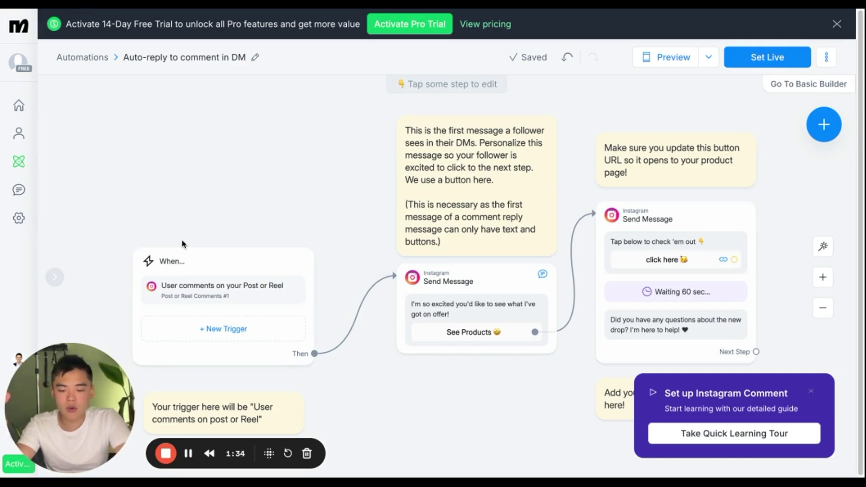
mouse_move(442, 318)
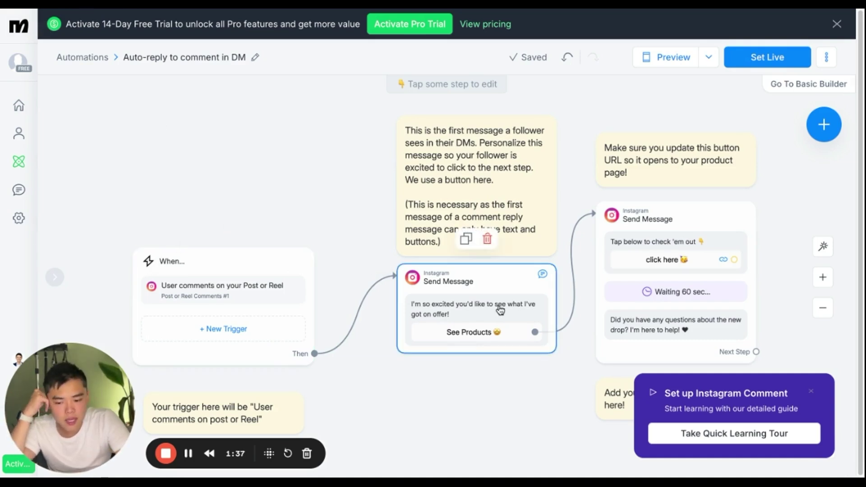
scroll(499, 310, down, 1)
mouse_move(727, 219)
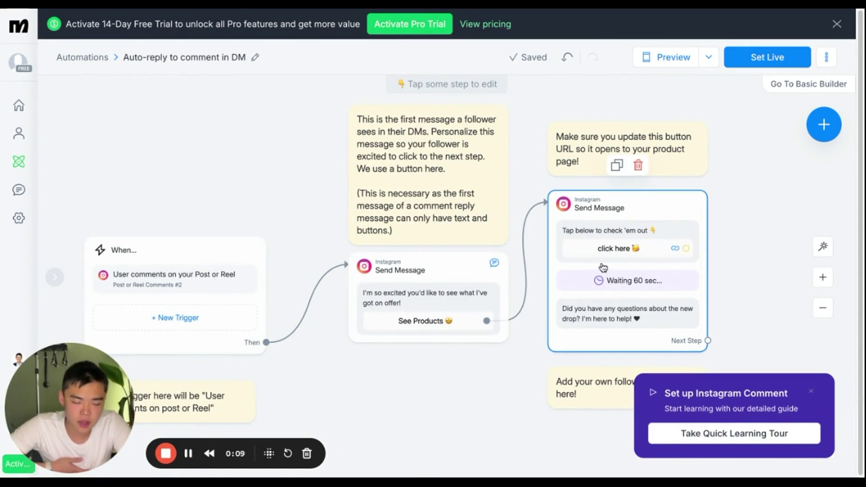
scroll(600, 252, down, 1)
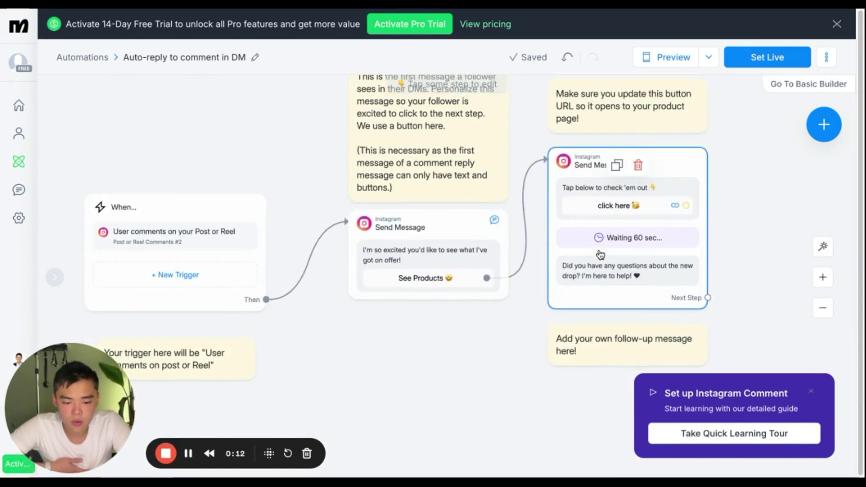
Choose the specific post with the Ω image for the "User comments on your Post or Reel" trigger.
click(214, 241)
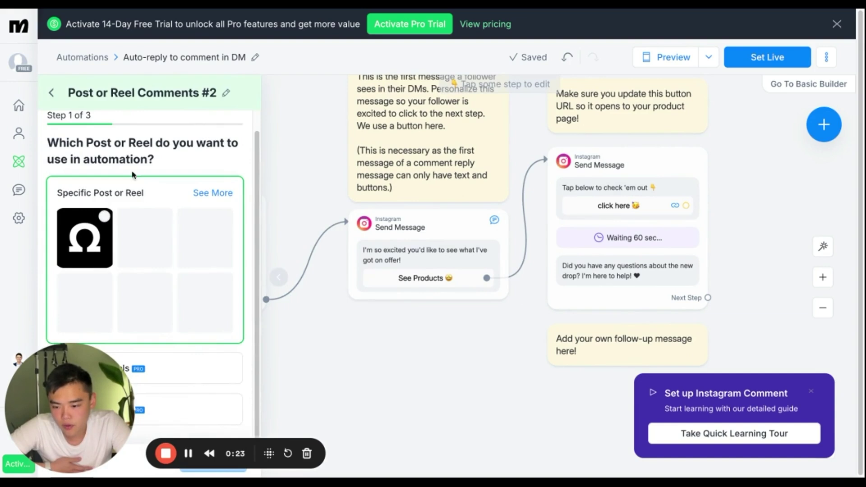
click(84, 238)
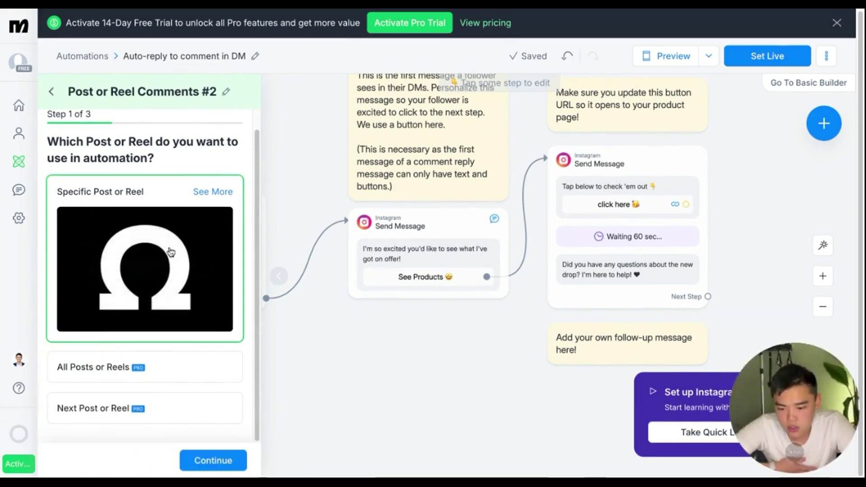